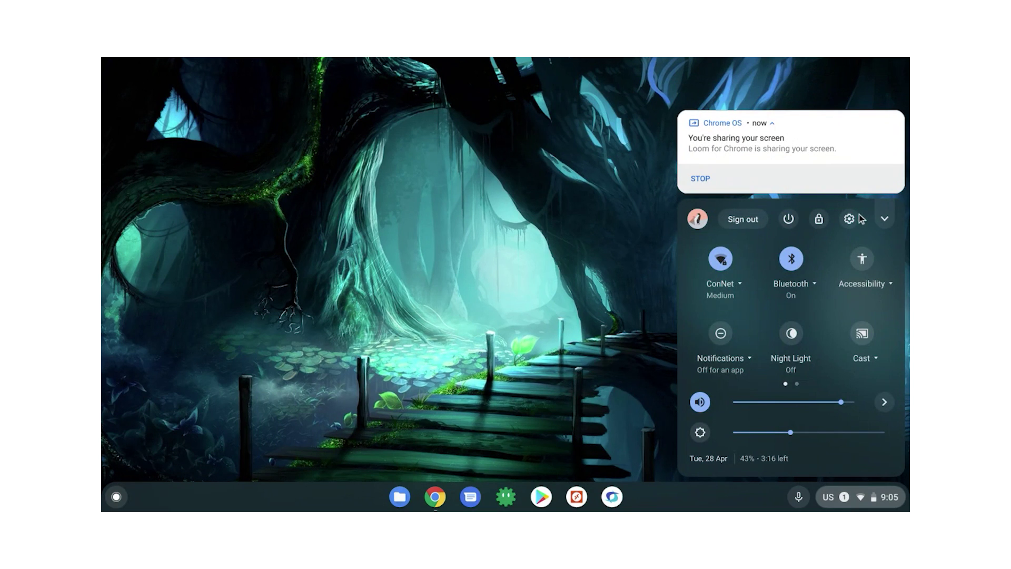
# Turn on Linux (Beta) from the Chrome OS Settings page and proceed with its installation.
pyautogui.click(849, 219)
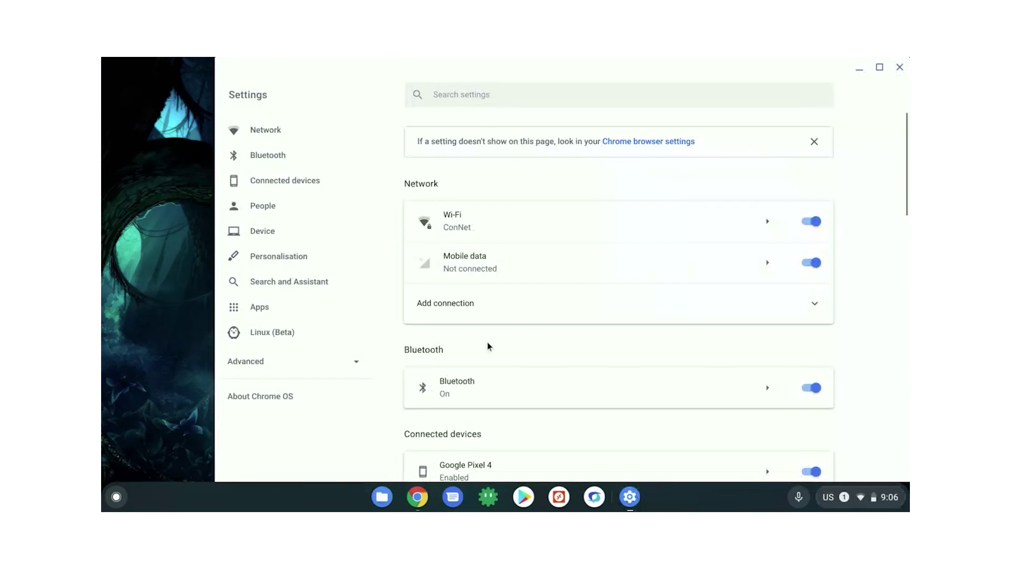
pyautogui.click(287, 334)
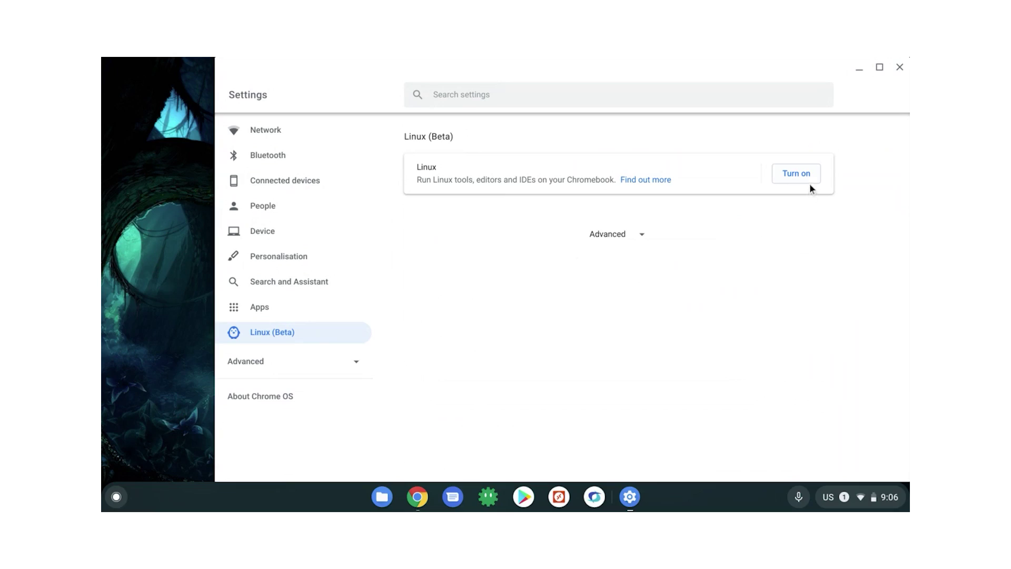
pyautogui.click(810, 184)
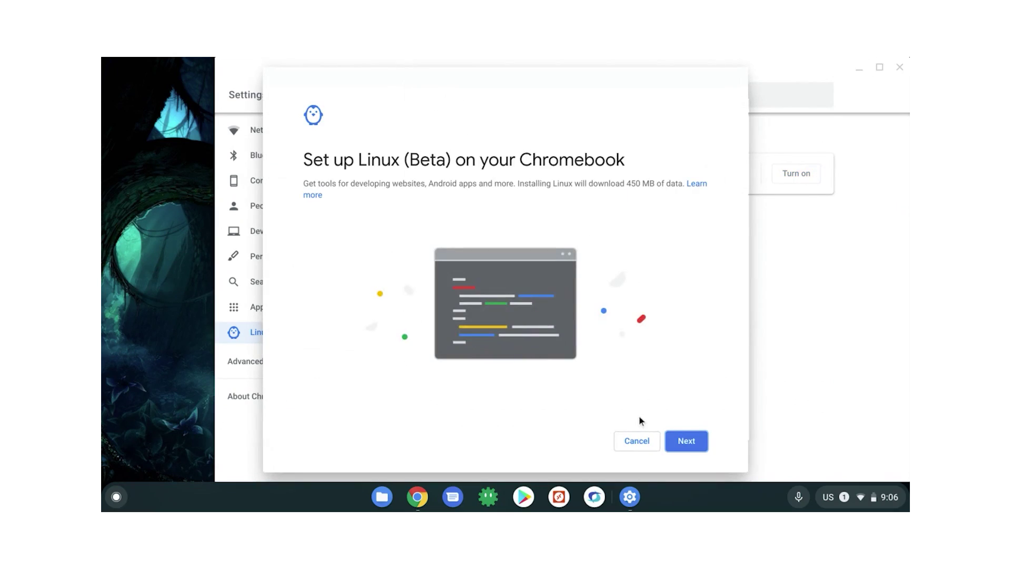
pyautogui.click(685, 441)
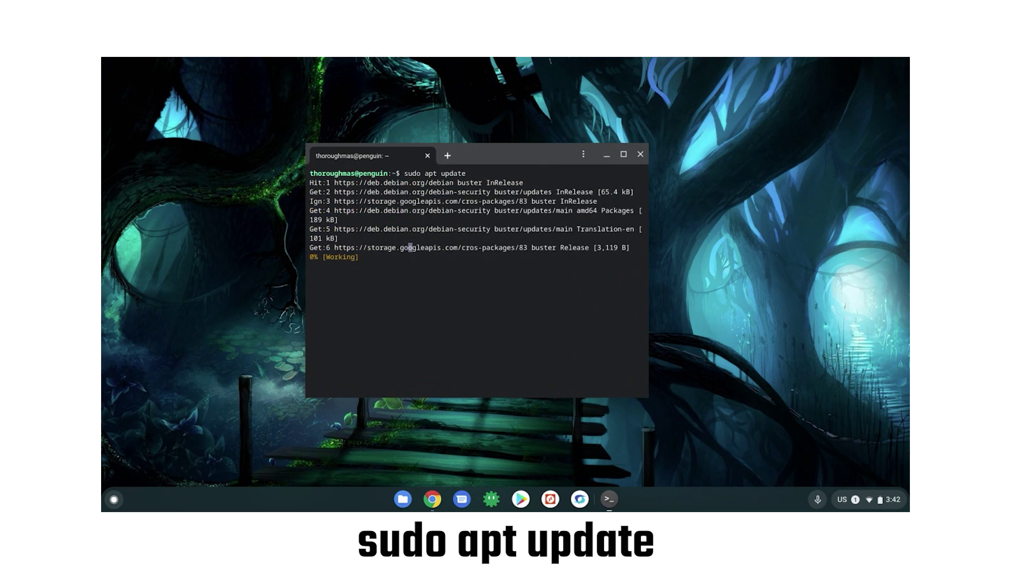
# Upgrade the Linux packages with sudo apt upgrade, then install Audacity through apt.
pyautogui.write('sudo a')
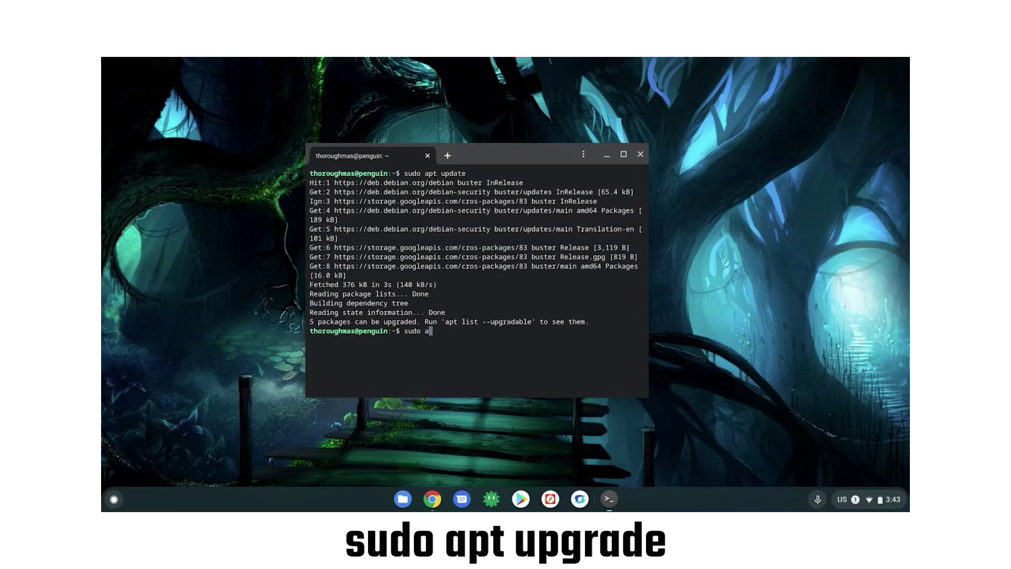
pyautogui.write('pt upgrade')
pyautogui.press('Return')
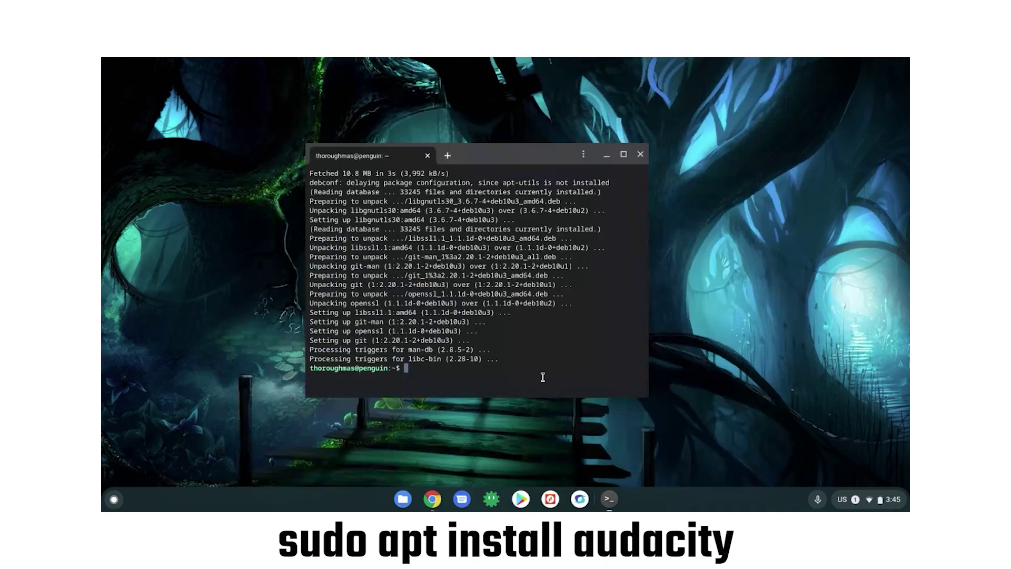
pyautogui.write('ty')
pyautogui.press('Return')
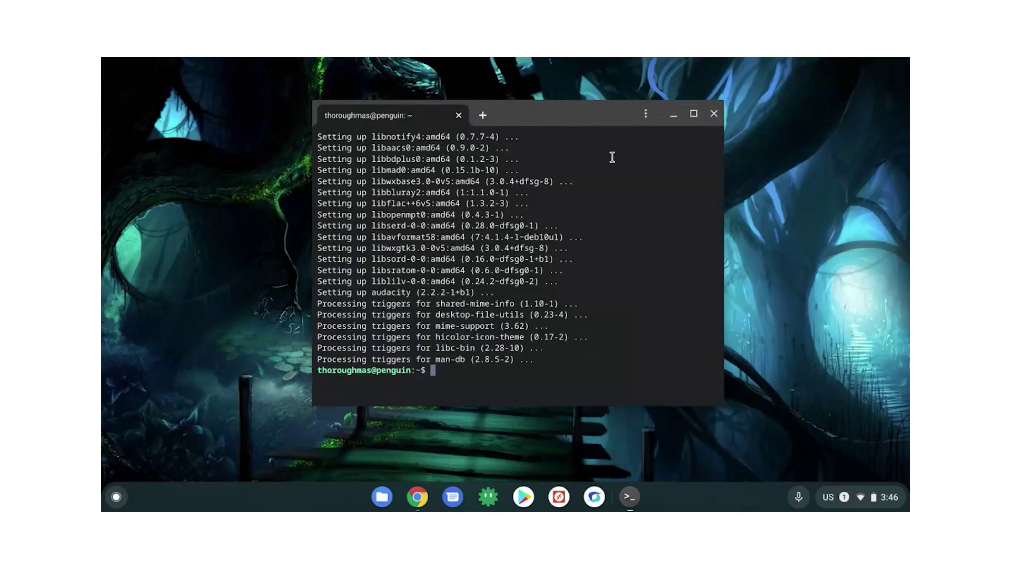
# Close the Linux terminal and launch Audacity from the app launcher.
pyautogui.click(714, 115)
pyautogui.click(628, 190)
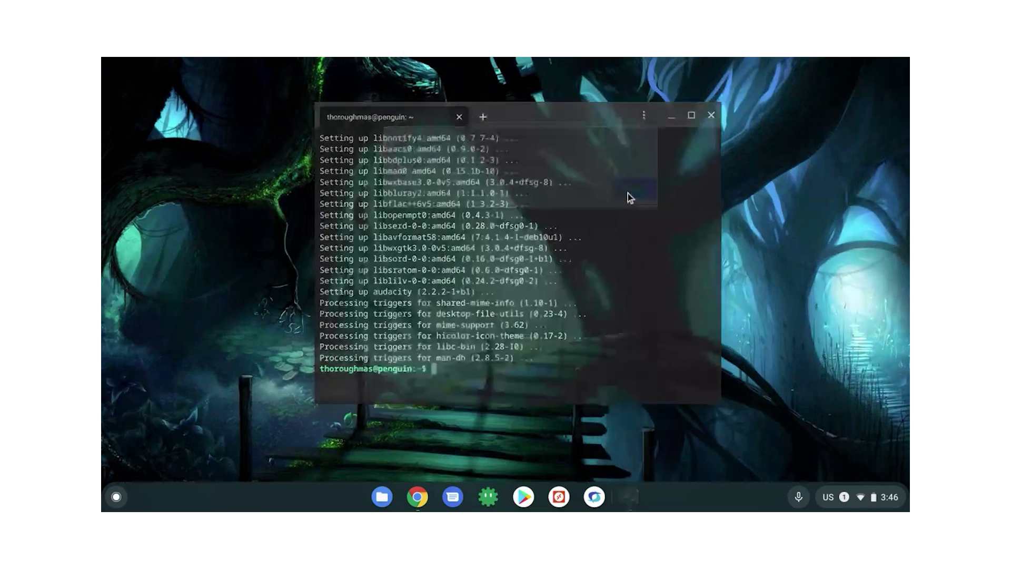
pyautogui.click(115, 496)
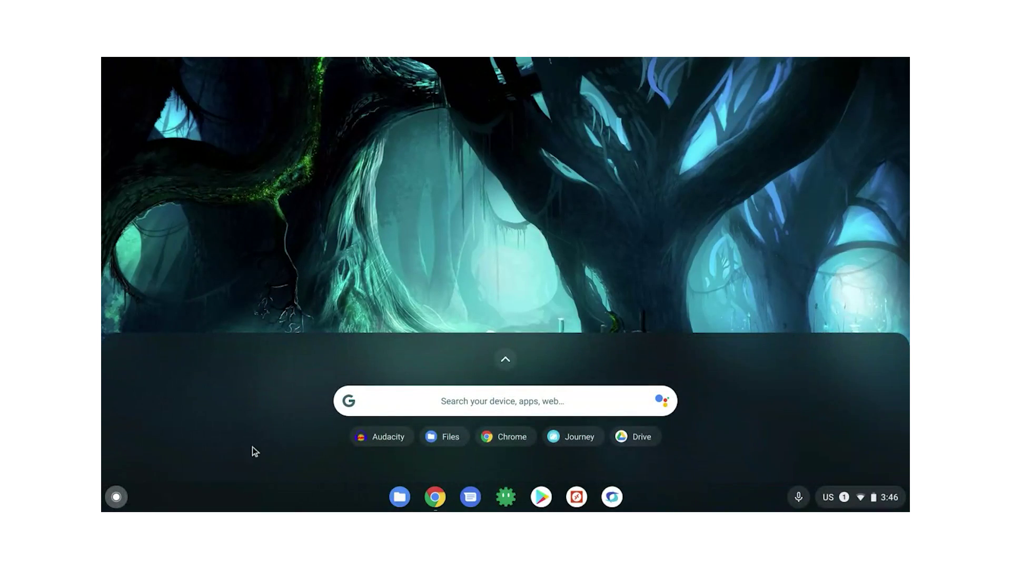
pyautogui.click(367, 437)
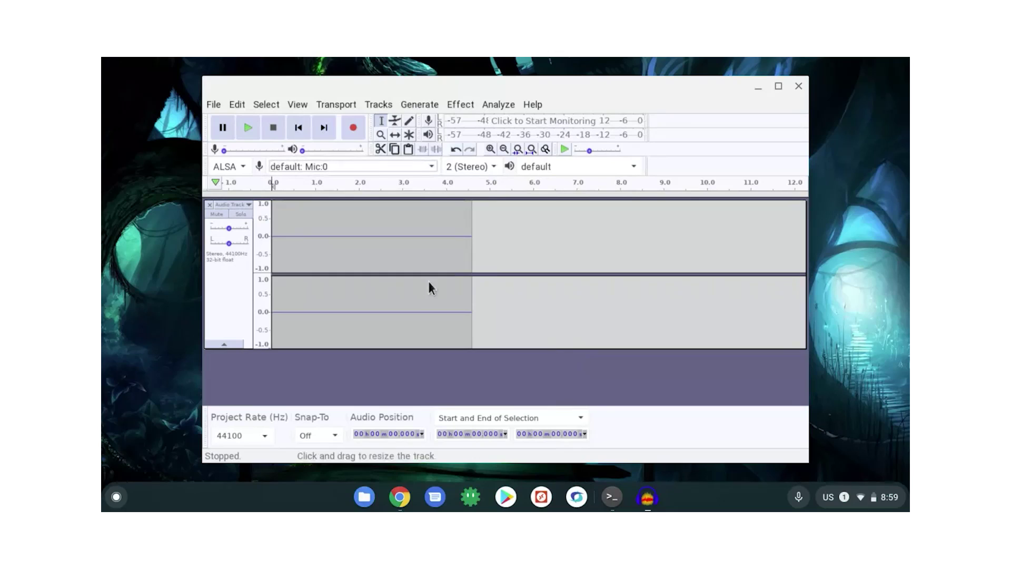
# Remove the empty track, choose sysdefault: Mic:0 as recording input, and start recording.
pyautogui.click(210, 204)
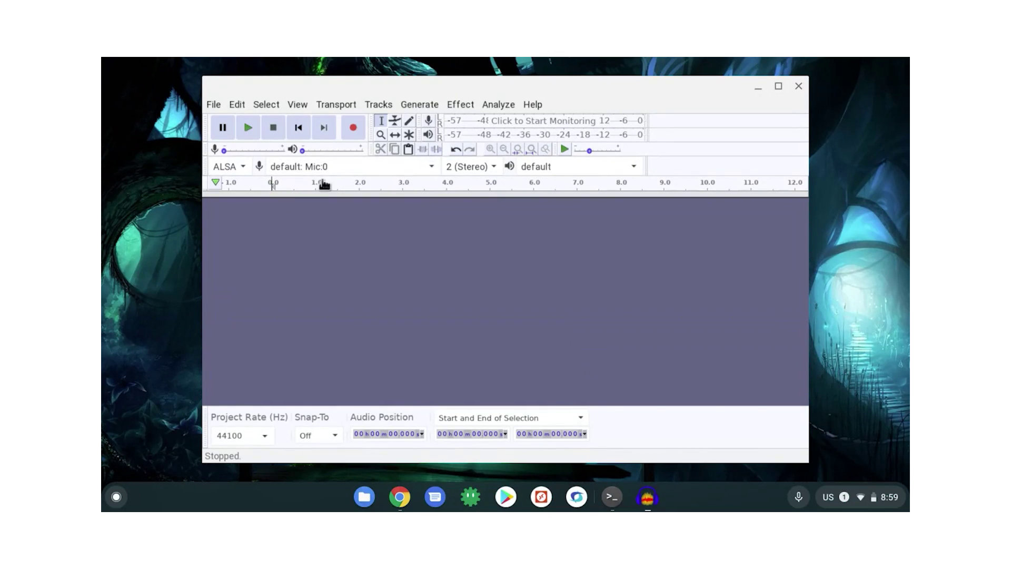
pyautogui.click(326, 166)
pyautogui.scroll(15, 368, 290)
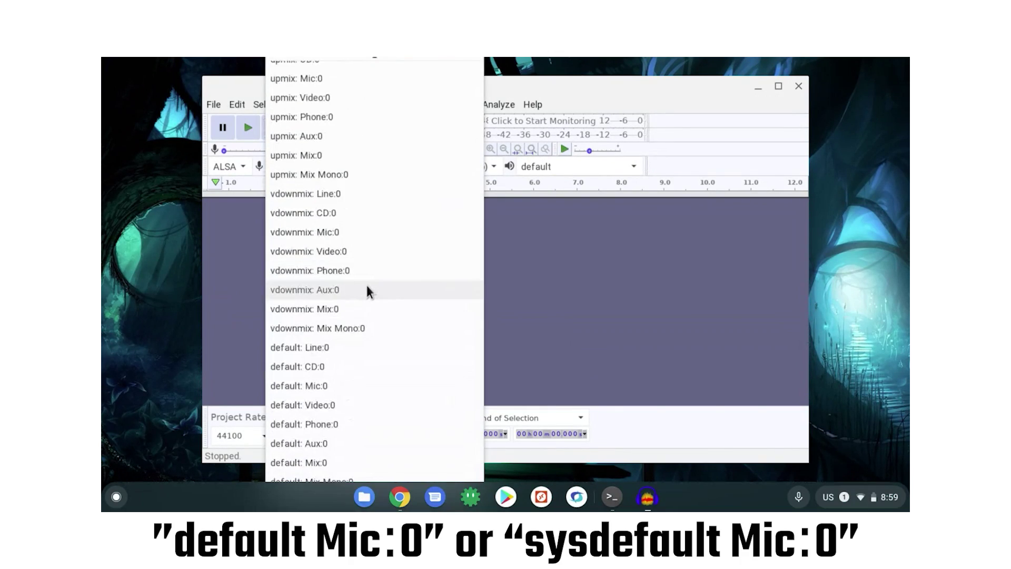
pyautogui.scroll(5, 352, 342)
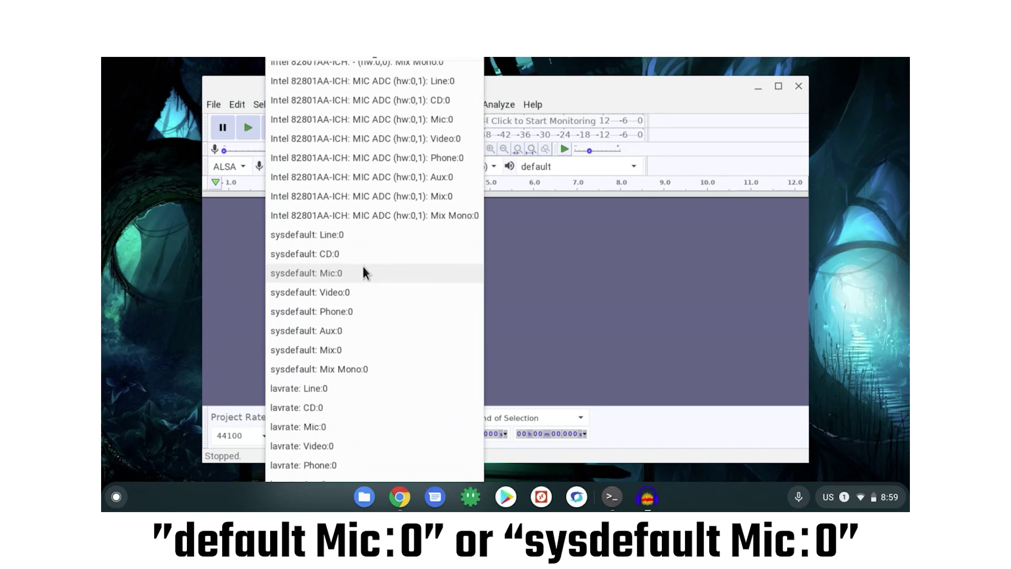
pyautogui.click(361, 274)
pyautogui.press('r')
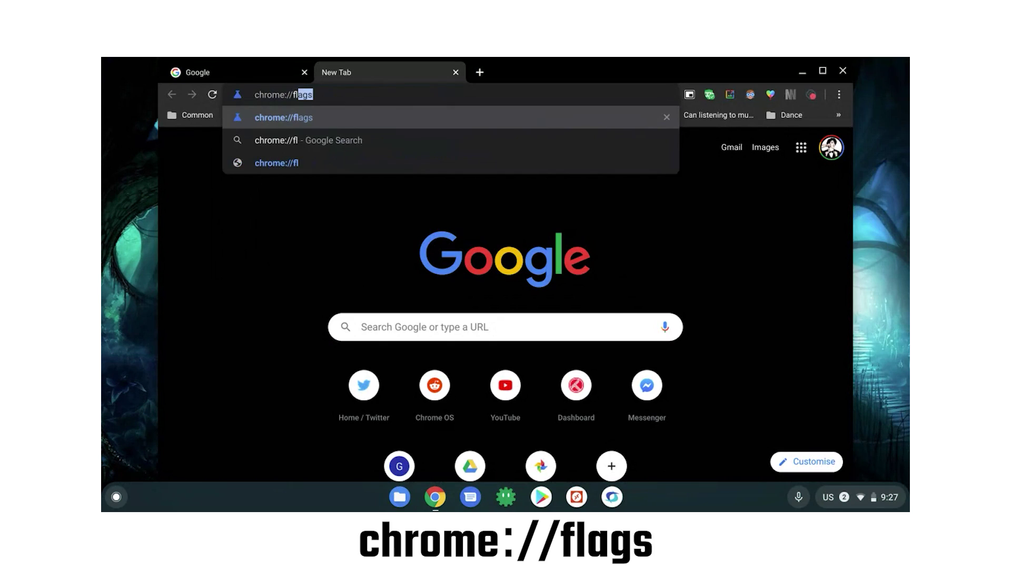
# On chrome://flags, search 'mic' and set Allow Crostini mic setting to Enabled.
pyautogui.press('Return')
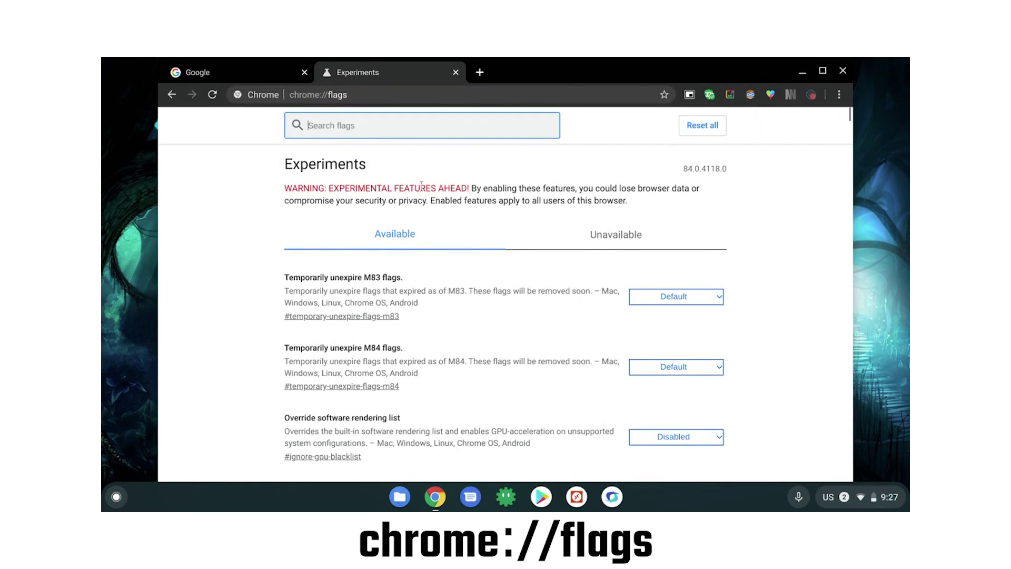
pyautogui.write('mic')
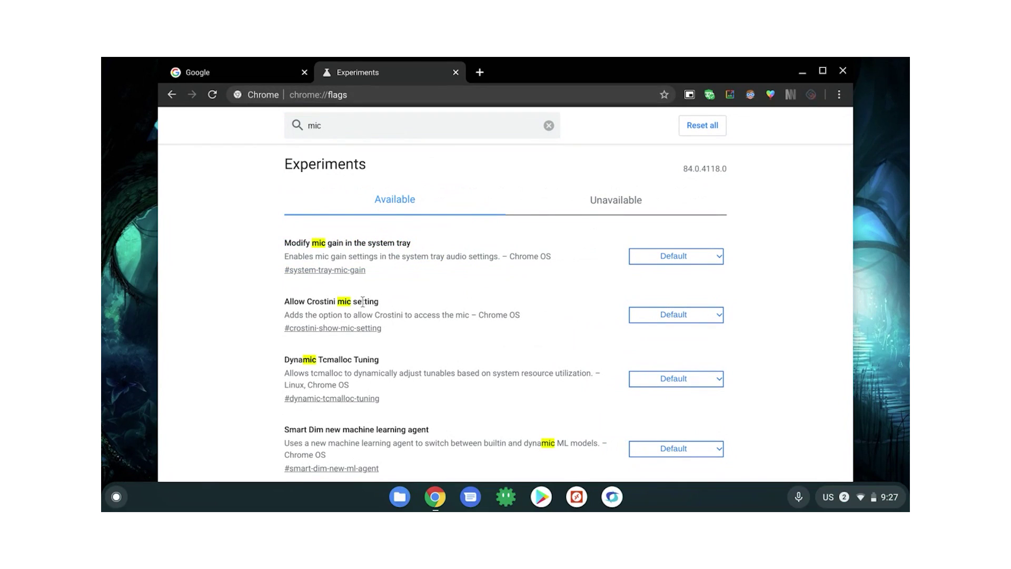
pyautogui.moveTo(284, 301); pyautogui.dragTo(382, 308)
pyautogui.click(665, 311)
pyautogui.click(660, 351)
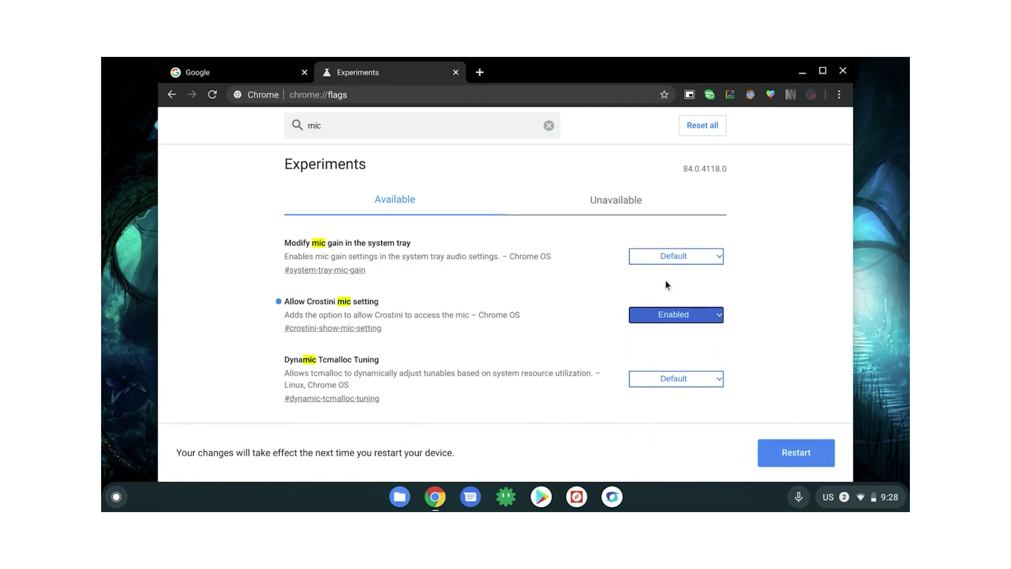
# Set the Modify mic gain in the system tray flag to Enabled.
pyautogui.click(657, 258)
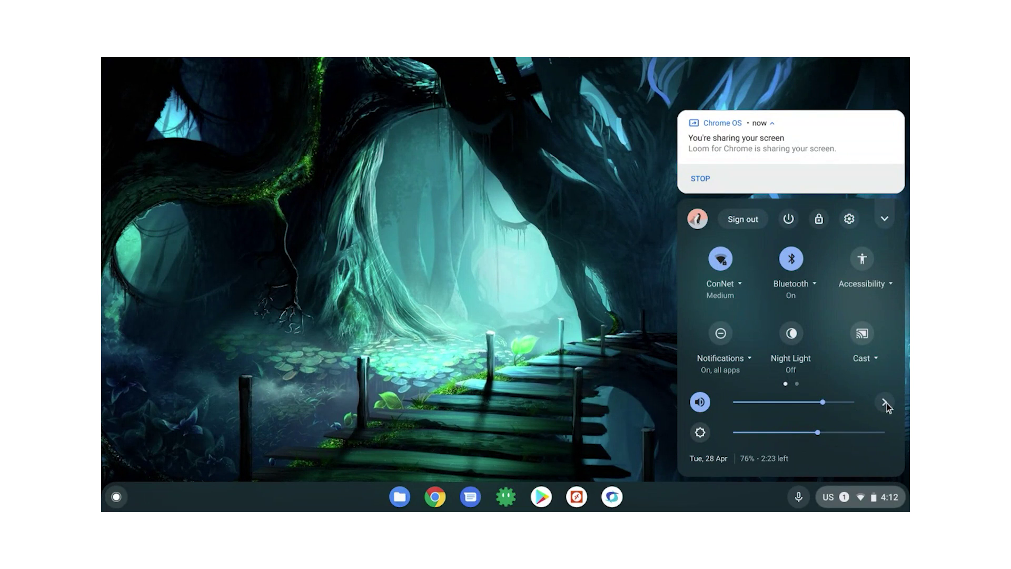
pyautogui.click(885, 402)
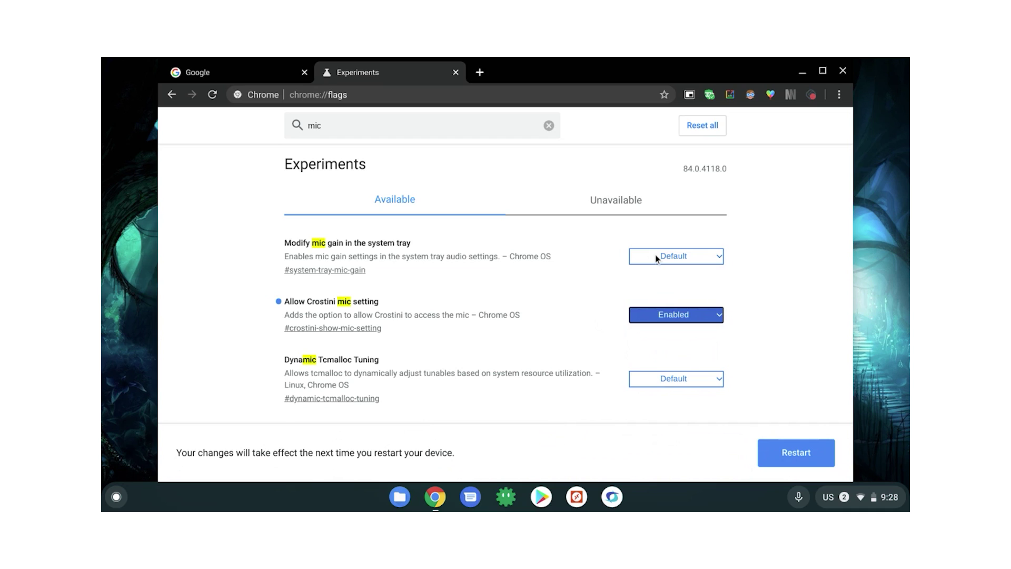
pyautogui.click(658, 257)
pyautogui.click(654, 293)
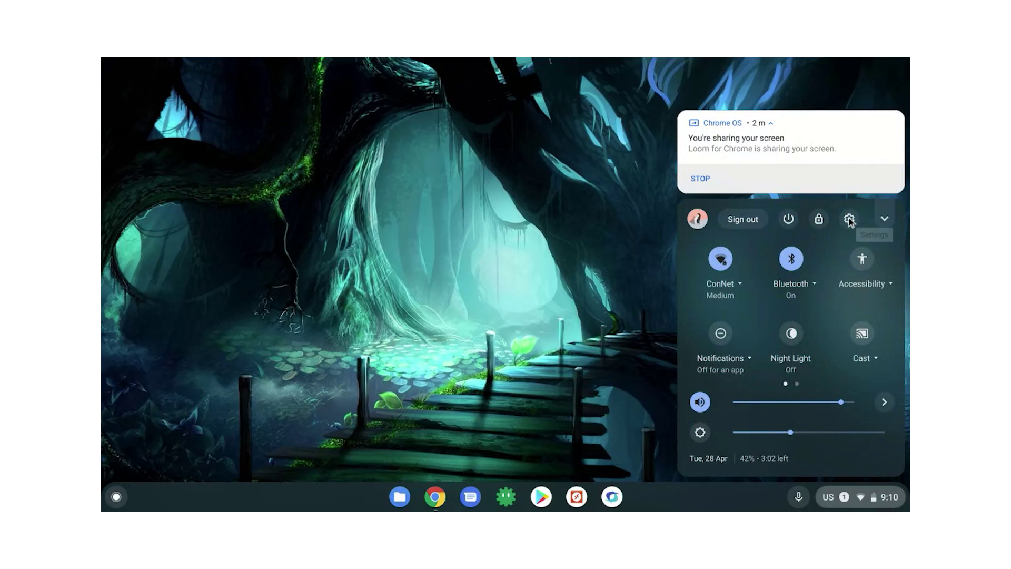
# Switch on 'Give access to microphone' in the Linux (Beta) settings.
pyautogui.click(848, 218)
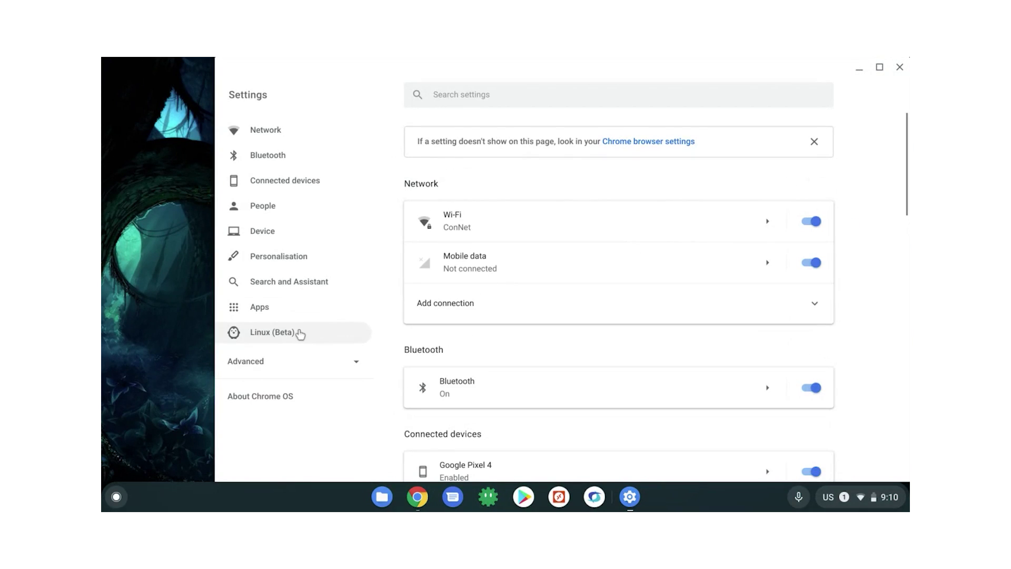
pyautogui.click(289, 337)
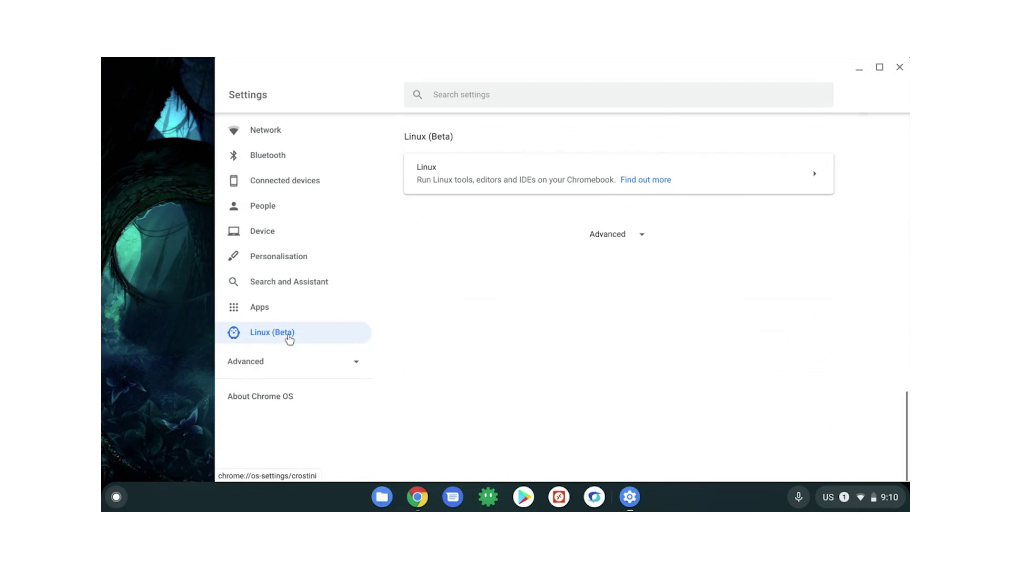
pyautogui.click(718, 182)
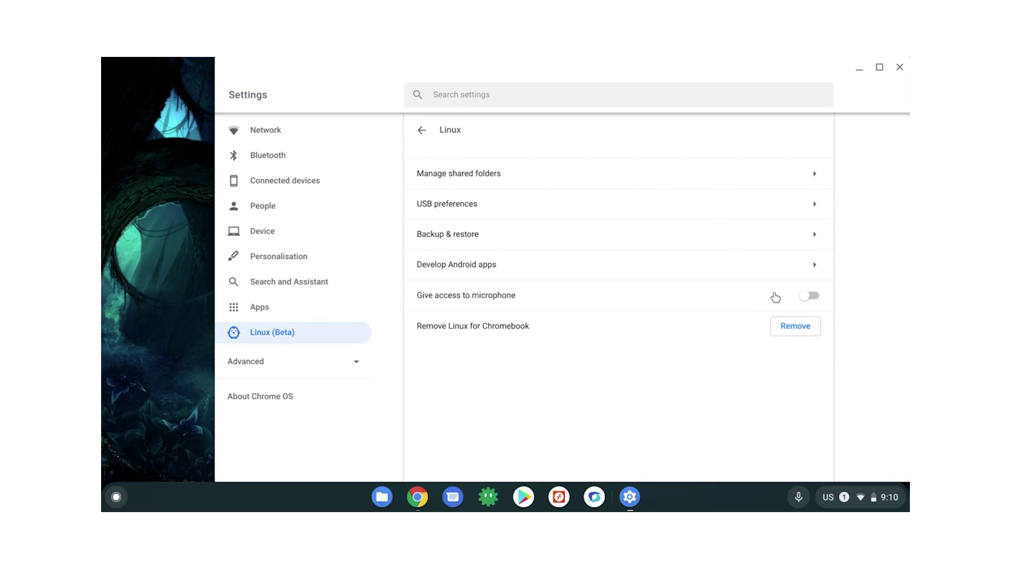
pyautogui.click(805, 299)
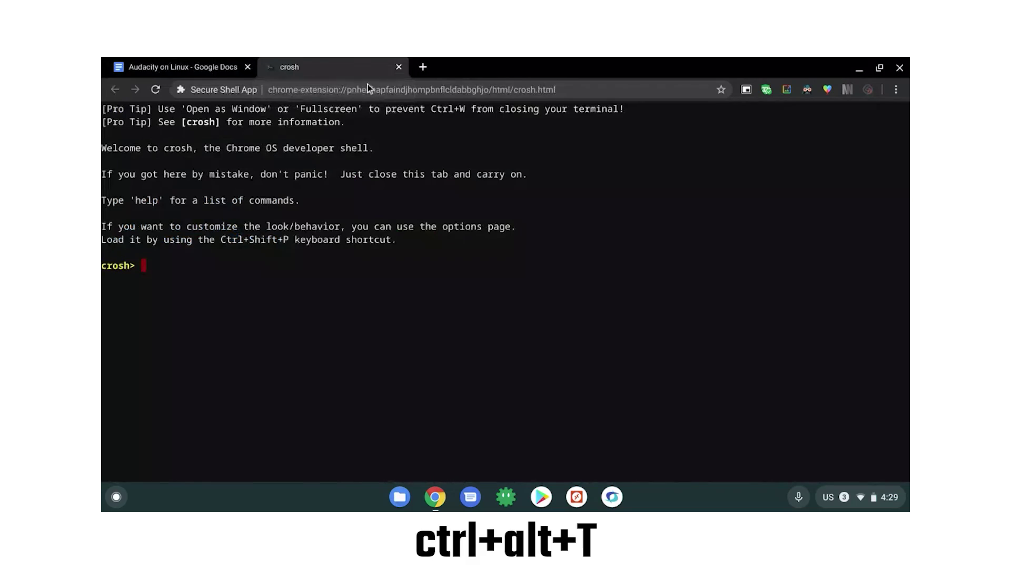
# Stop the termina VM with 'vmc stop termina' in crosh, then start it again.
pyautogui.write('vmc stop ')
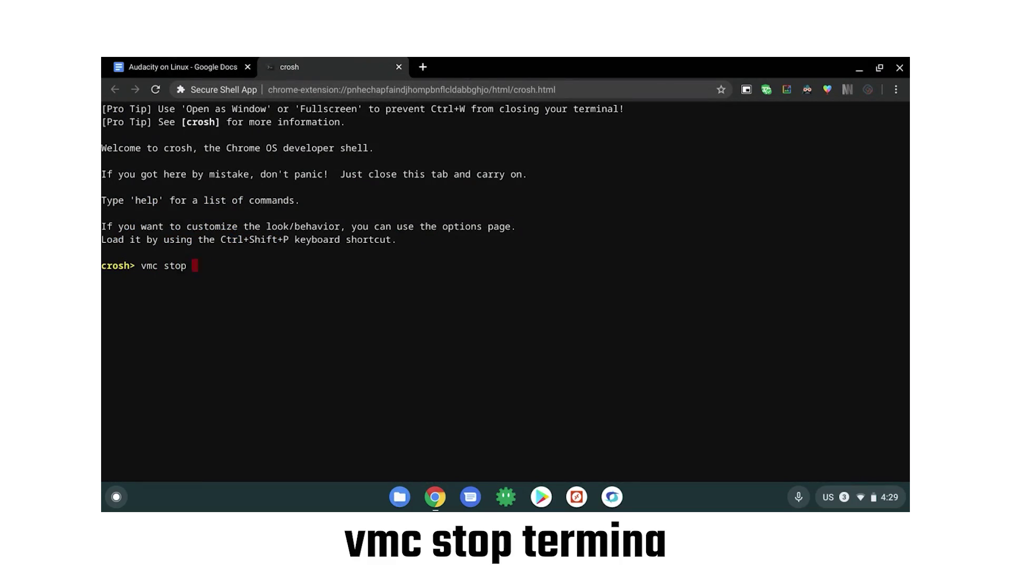
pyautogui.write('termina')
pyautogui.press('Return')
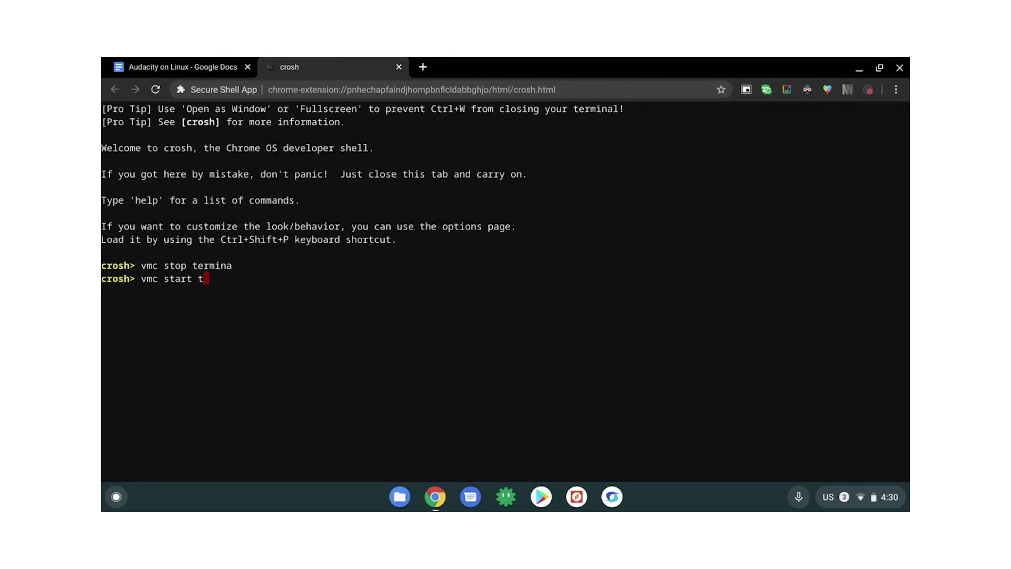
pyautogui.write('e')
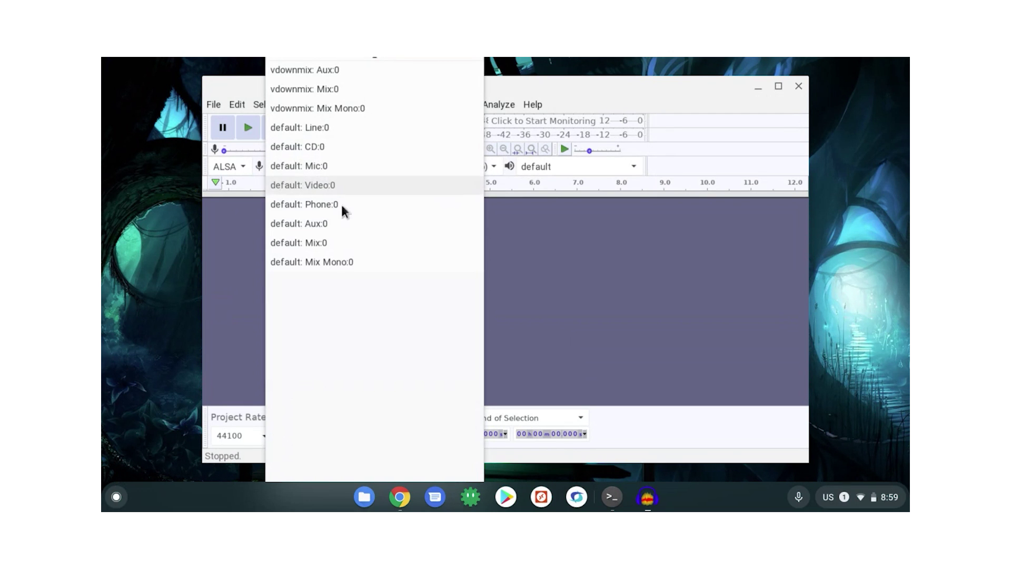
# Record a track from sysdefault: Mic:0 and play it back on the Intel 82801AA-ICH output.
pyautogui.scroll(10, 368, 289)
pyautogui.scroll(10, 368, 292)
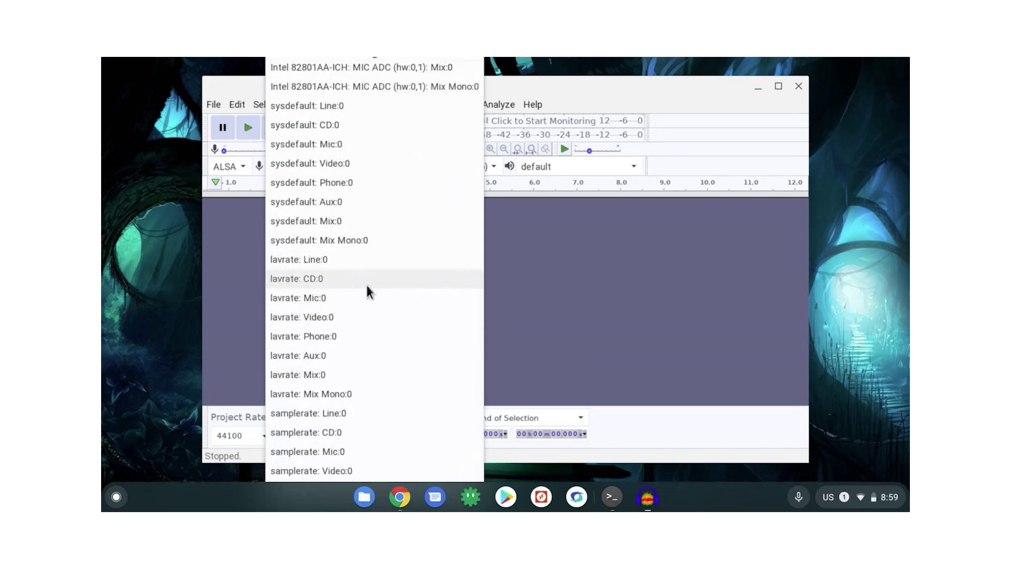
pyautogui.scroll(-3, 351, 342)
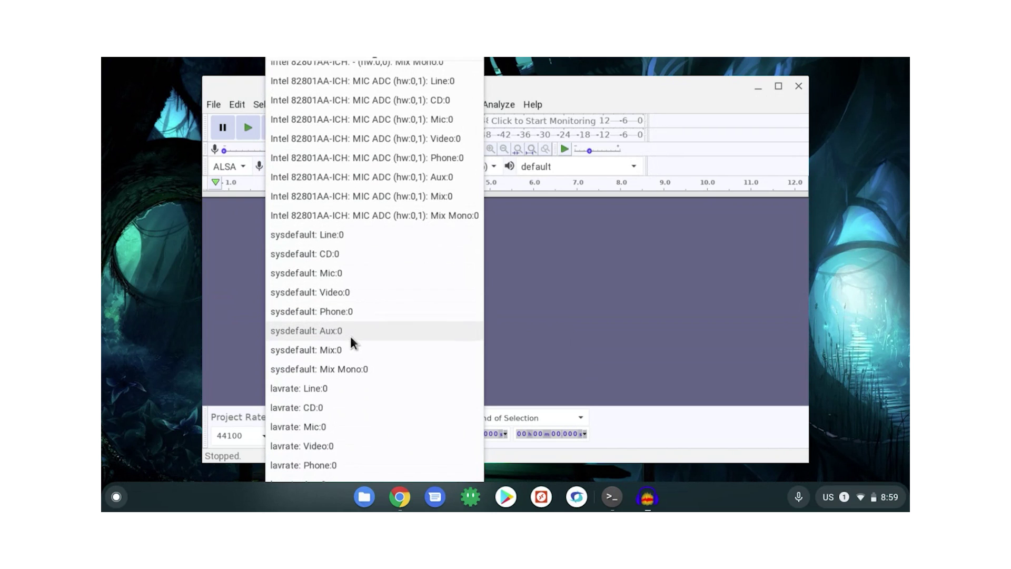
pyautogui.click(359, 272)
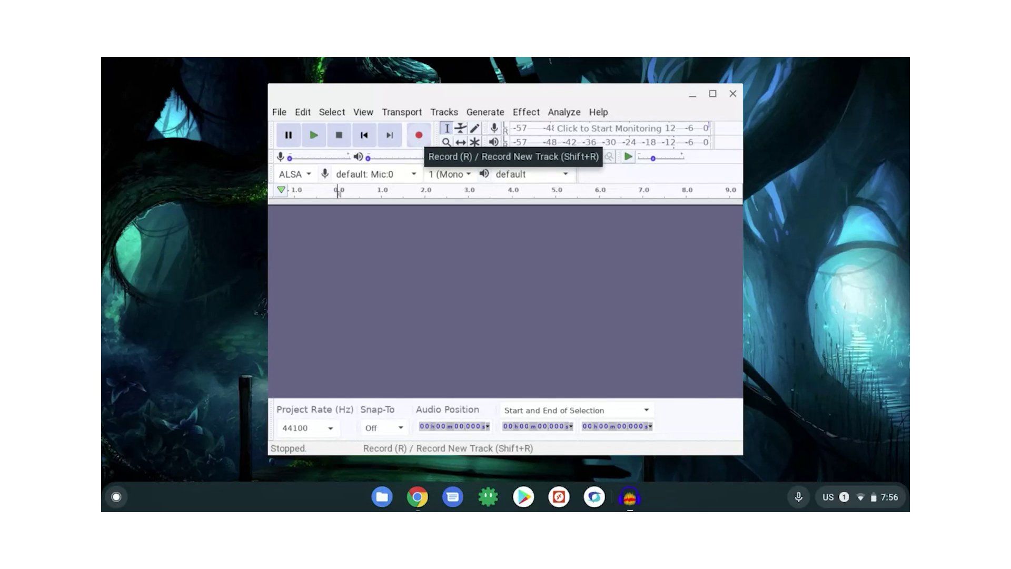
pyautogui.click(419, 136)
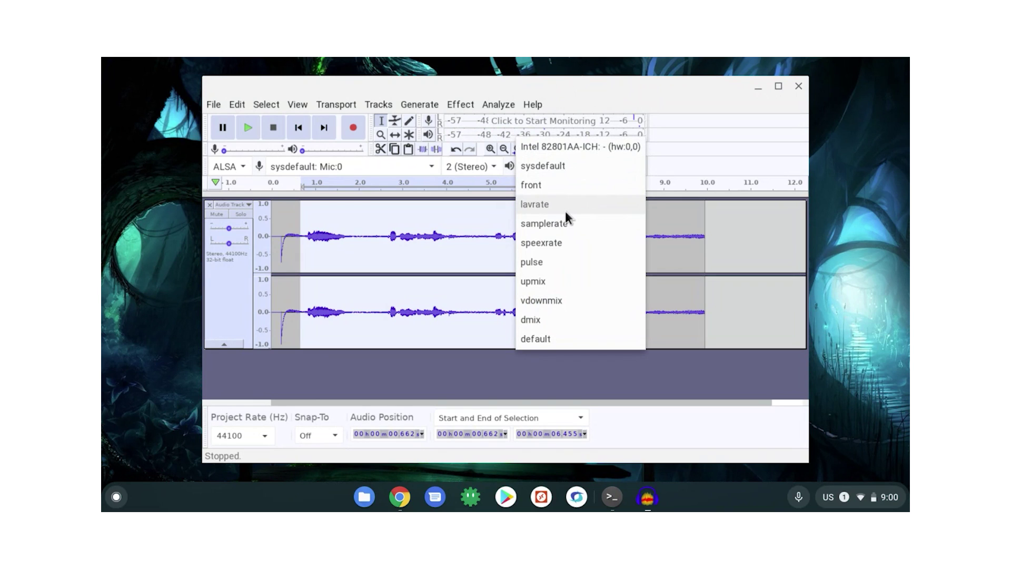
pyautogui.click(579, 146)
pyautogui.press('space')
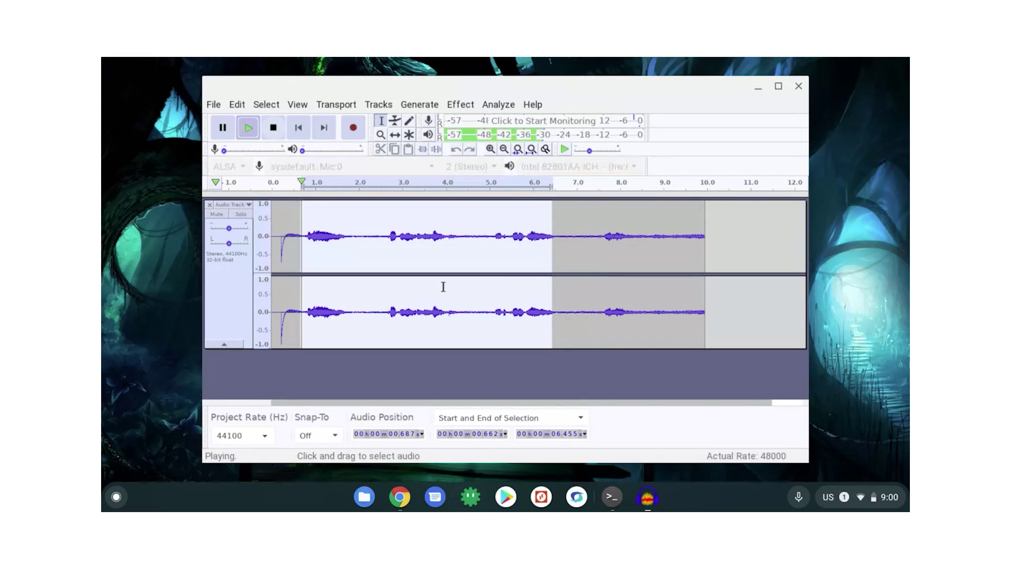